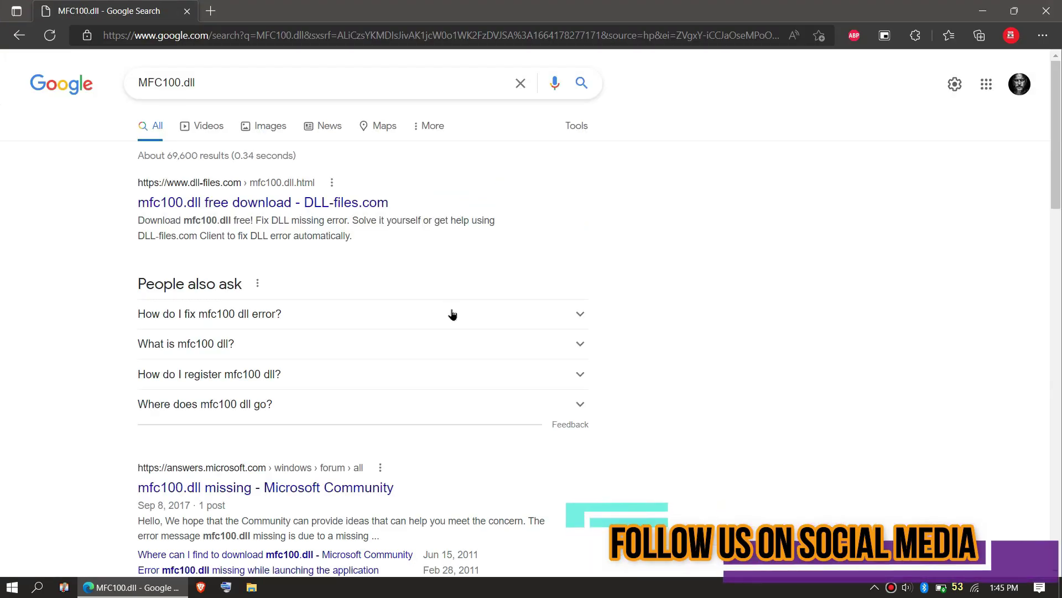
{"action": "scroll", "coordinate": [452, 314], "scroll_direction": "down", "scroll_amount": 5}
{"action": "scroll", "coordinate": [452, 314], "scroll_direction": "down", "scroll_amount": 5}
{"action": "scroll", "coordinate": [451, 315], "scroll_direction": "up", "scroll_amount": 15}
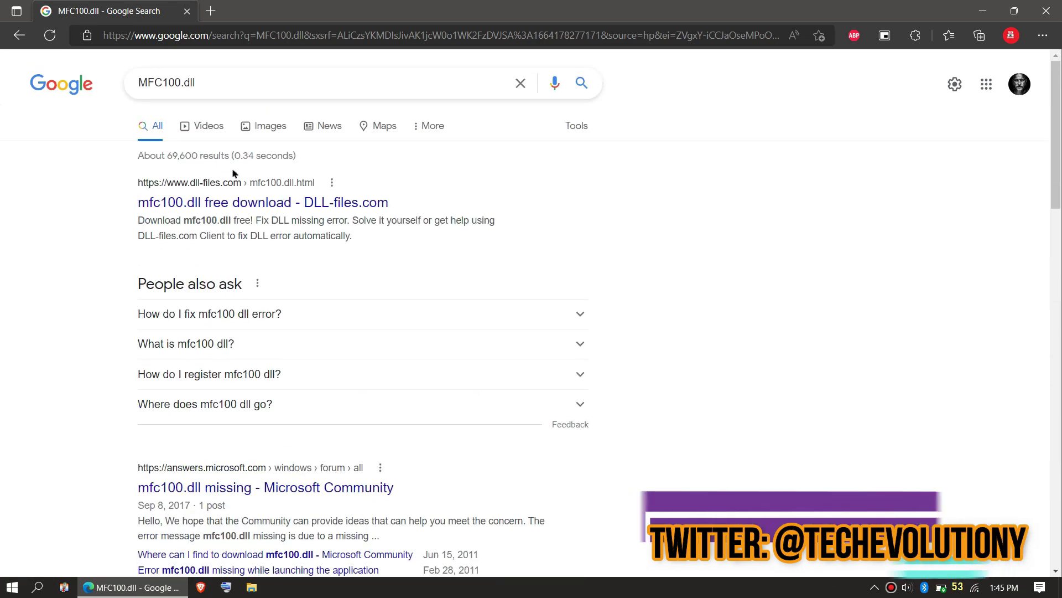
Open the 'mfc100.dll free download - DLL-files.com' result from the Google search
{"action": "left_click", "coordinate": [240, 199]}
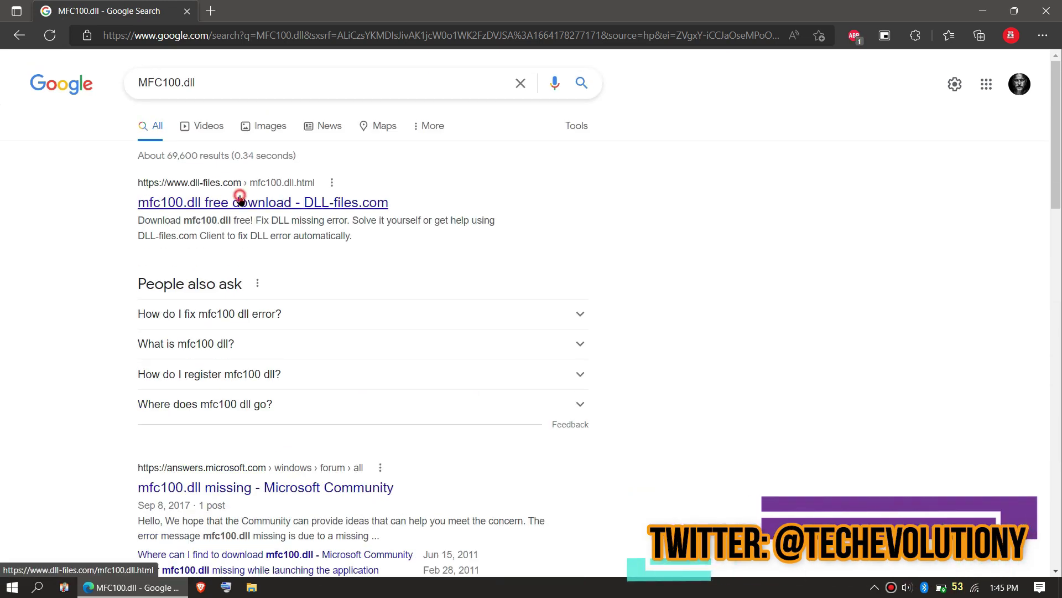
Open the DLL-files.com mfc100.dll page and compare its 64-bit and 32-bit version listings
{"action": "left_click", "coordinate": [339, 204]}
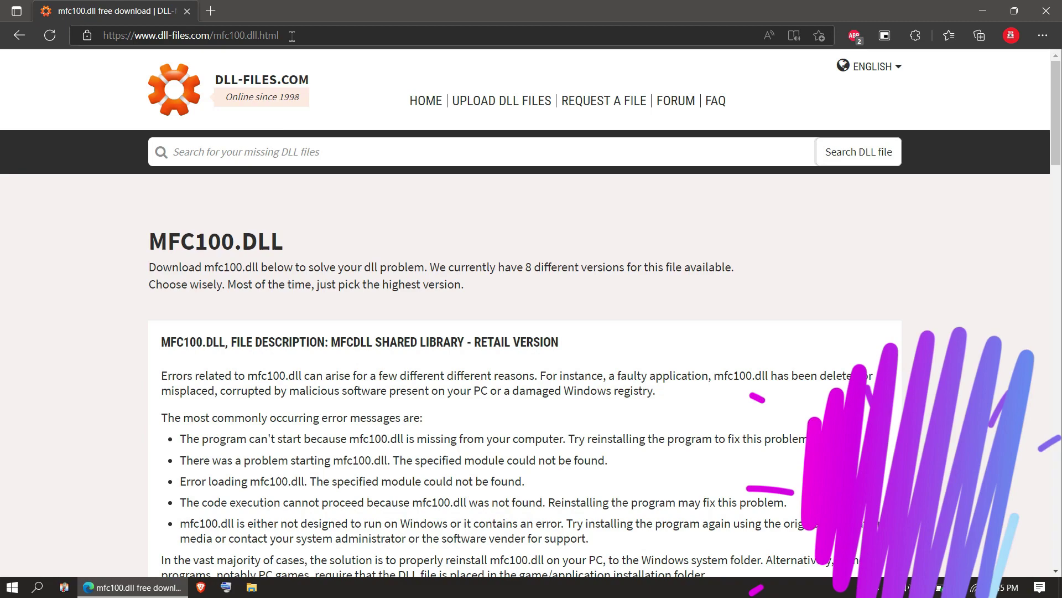
{"action": "left_click", "coordinate": [292, 35]}
{"action": "scroll", "coordinate": [285, 251], "scroll_direction": "down", "scroll_amount": 3}
{"action": "scroll", "coordinate": [285, 250], "scroll_direction": "down", "scroll_amount": 7}
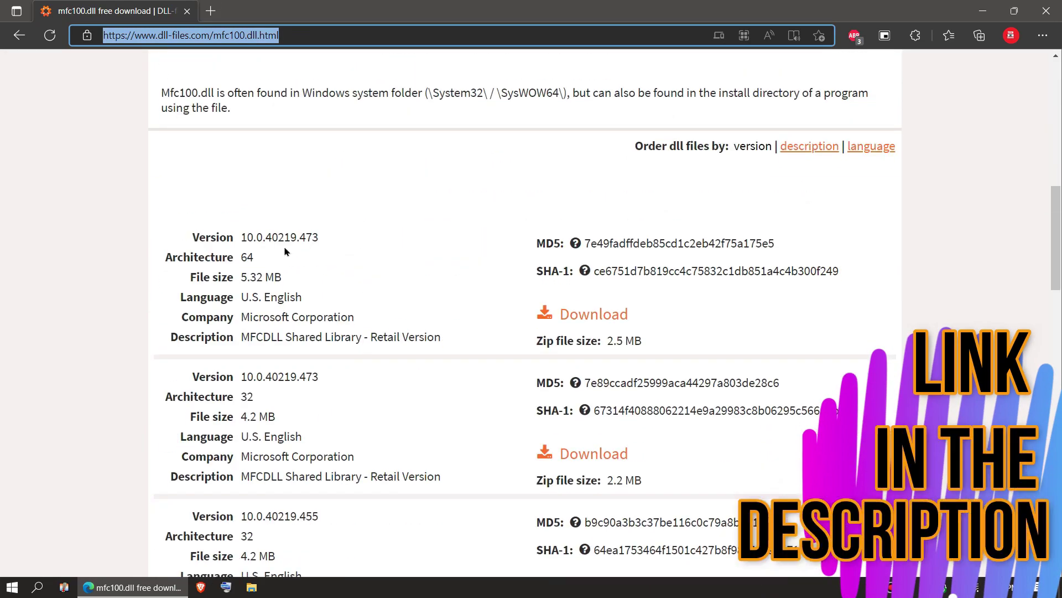
{"action": "double_click", "coordinate": [267, 256]}
{"action": "left_click_drag", "start_coordinate": [232, 395], "coordinate": [246, 360]}
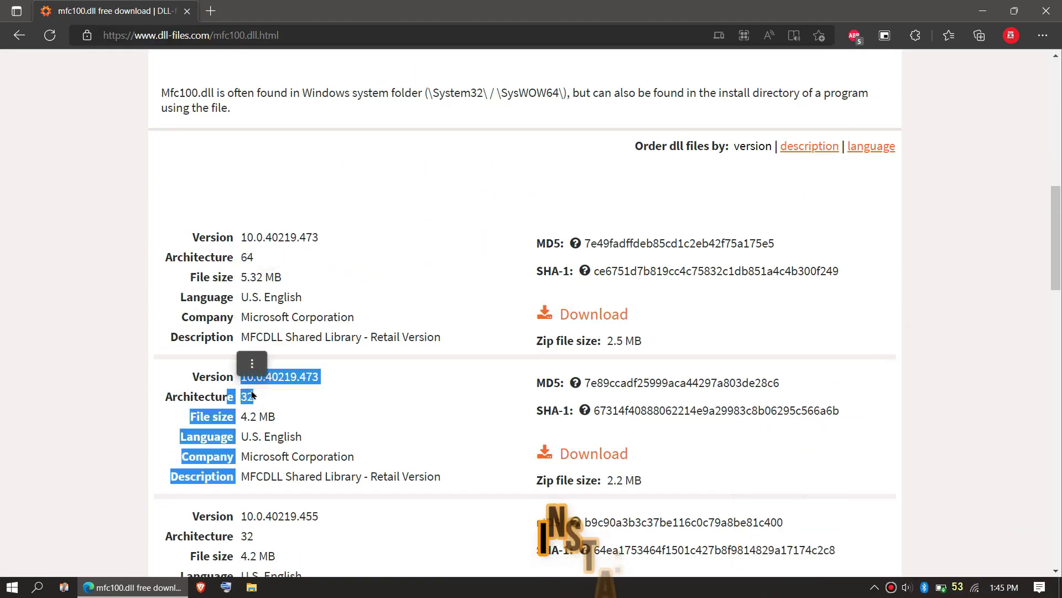
{"action": "left_click", "coordinate": [39, 438]}
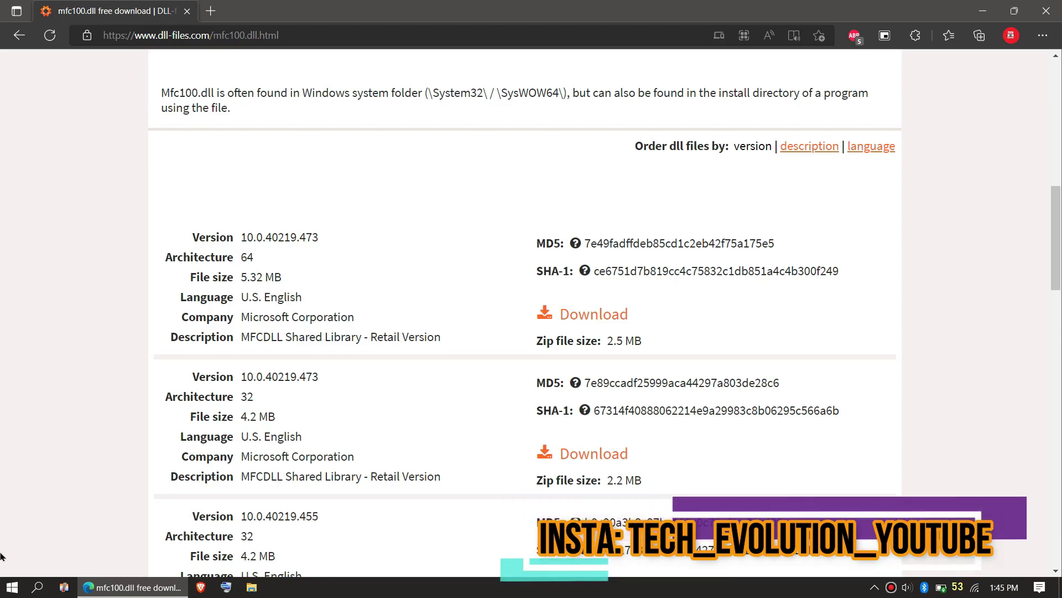
{"action": "left_click", "coordinate": [12, 587]}
{"action": "type", "text": "sys"}
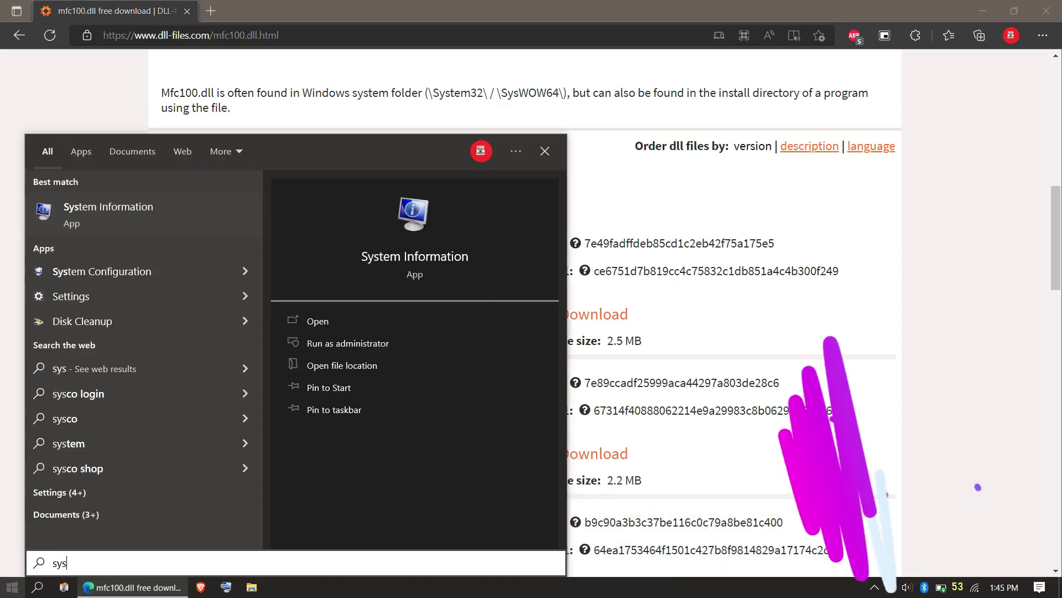
{"action": "key", "text": "Return"}
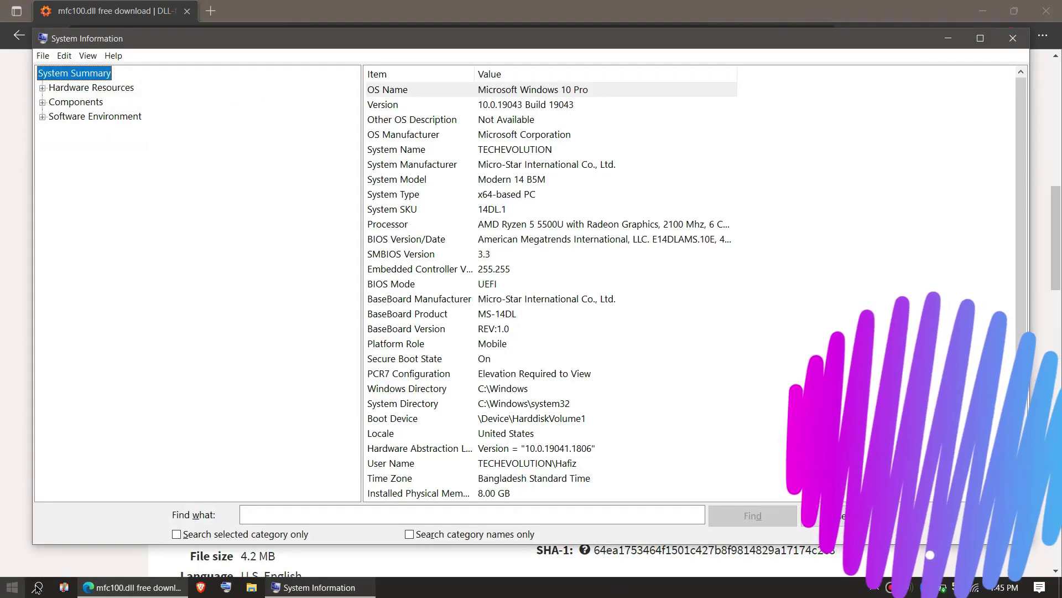
{"action": "left_click", "coordinate": [522, 194]}
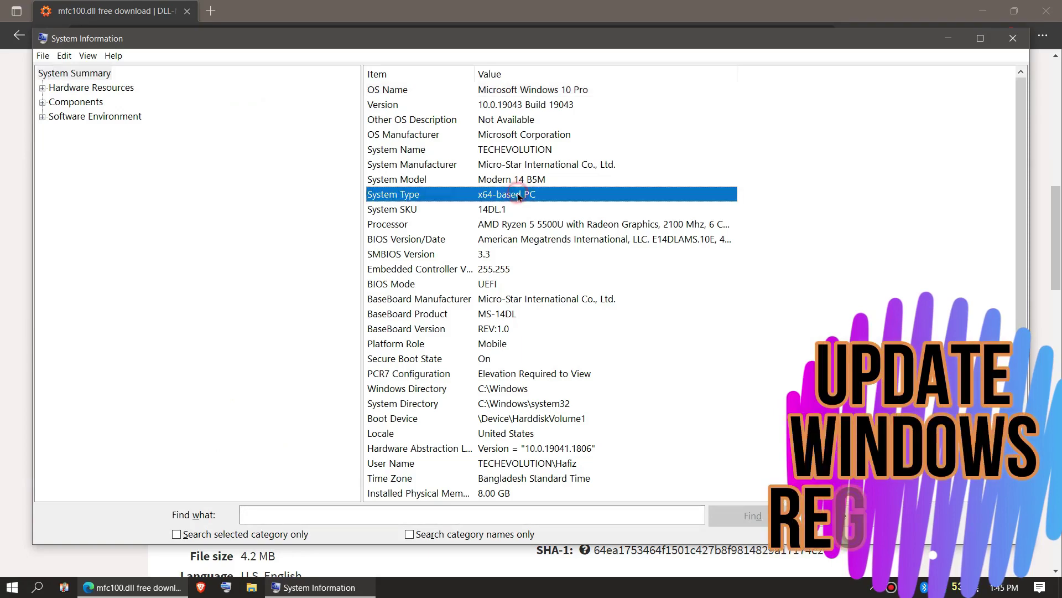
{"action": "left_click", "coordinate": [529, 105]}
{"action": "left_click", "coordinate": [1013, 38]}
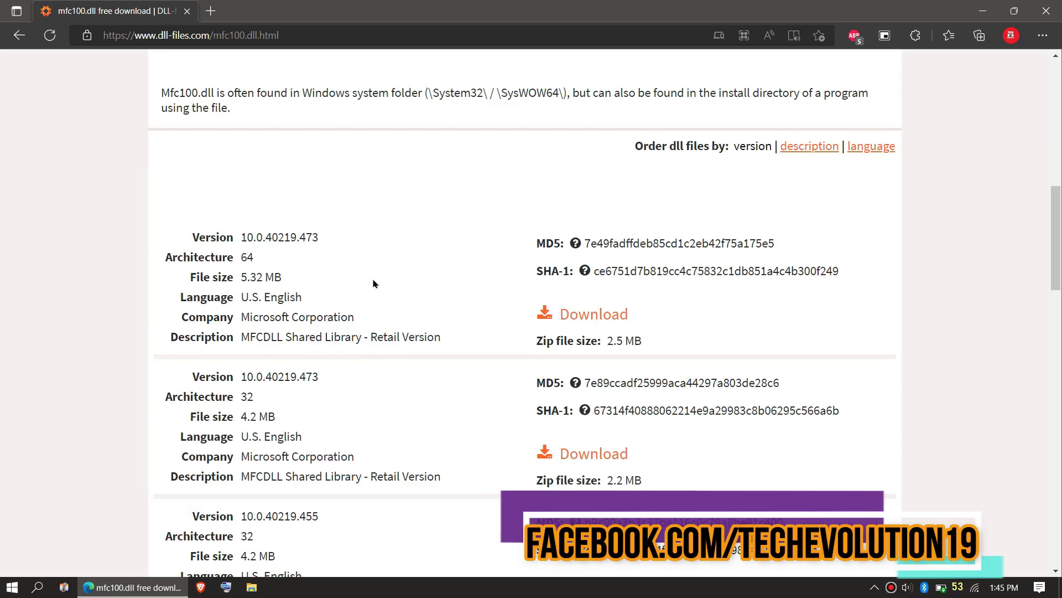
Download the 64-bit mfc100.dll zip and select README.txt inside the opened archive
{"action": "left_click", "coordinate": [605, 318]}
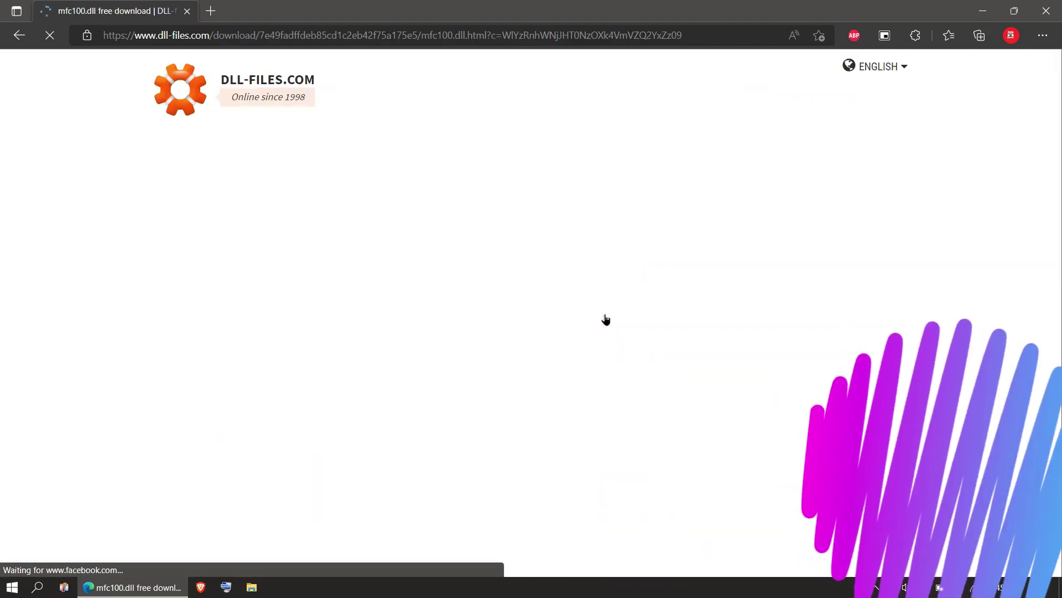
{"action": "scroll", "coordinate": [605, 320], "scroll_direction": "down", "scroll_amount": 5}
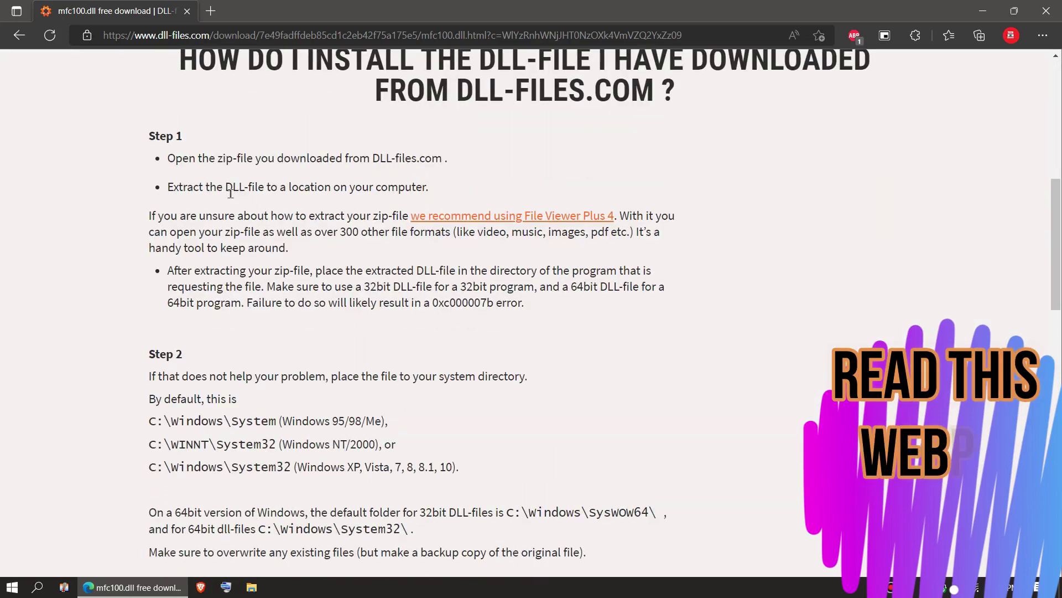
{"action": "left_click_drag", "start_coordinate": [217, 186], "coordinate": [329, 417]}
{"action": "scroll", "coordinate": [329, 417], "scroll_direction": "down", "scroll_amount": 5}
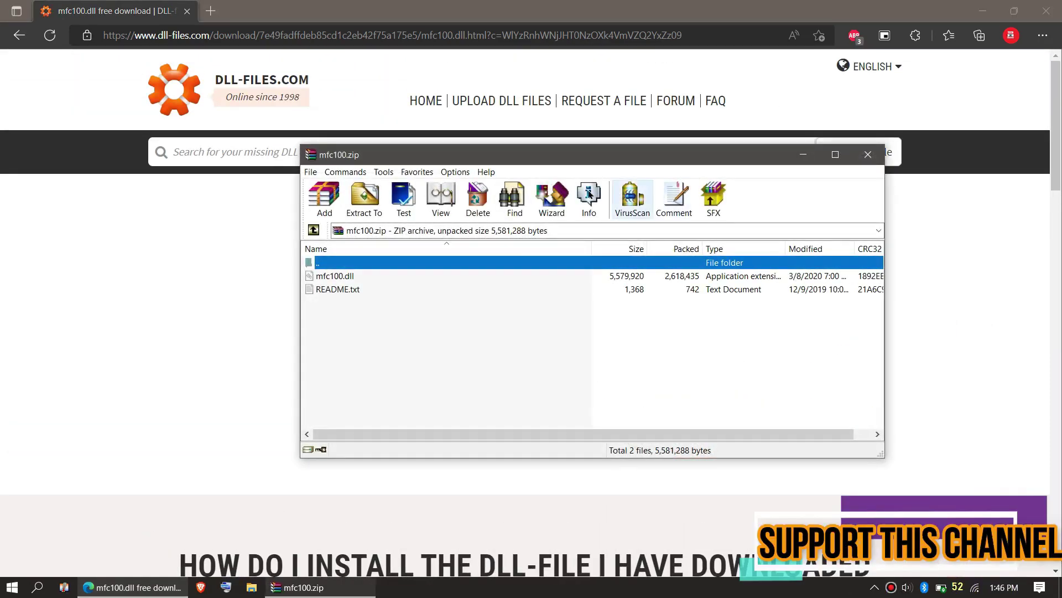
{"action": "left_click", "coordinate": [340, 291]}
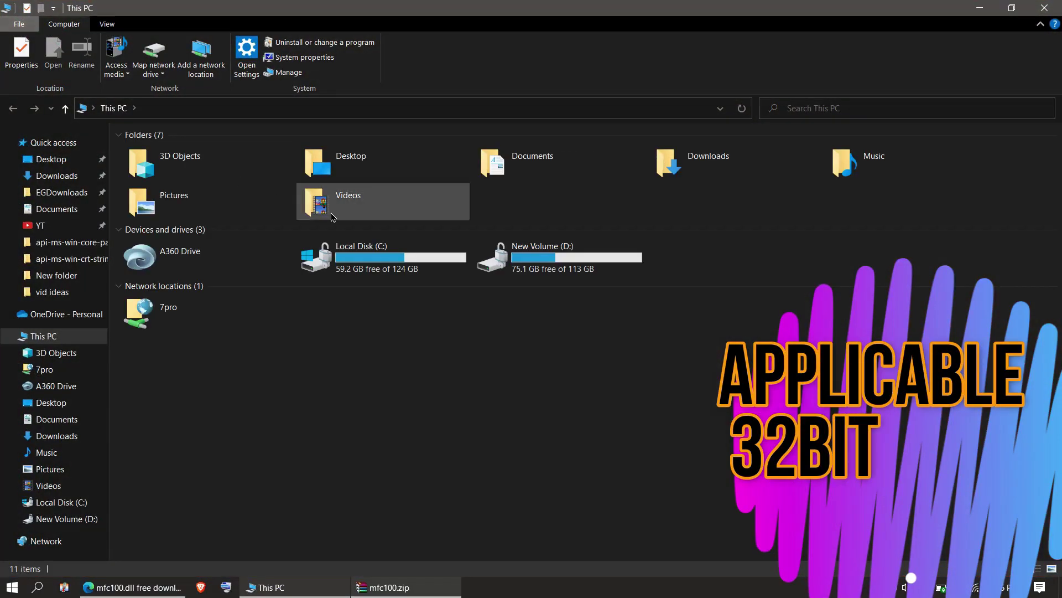
Browse to C:\Windows\System32 and bring the mfc100.zip archive back up
{"action": "double_click", "coordinate": [363, 273]}
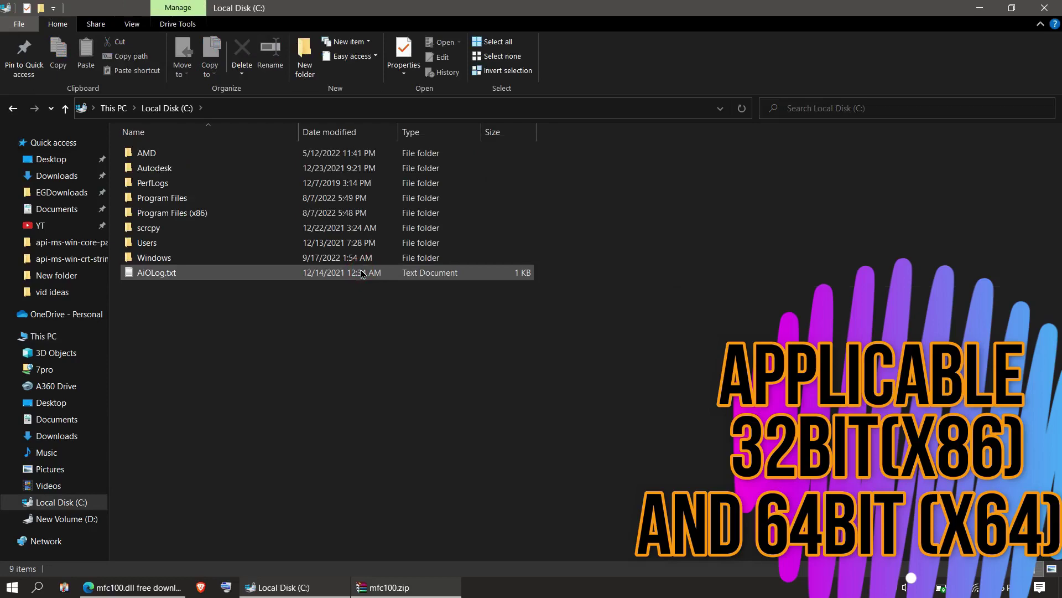
{"action": "left_click", "coordinate": [239, 259]}
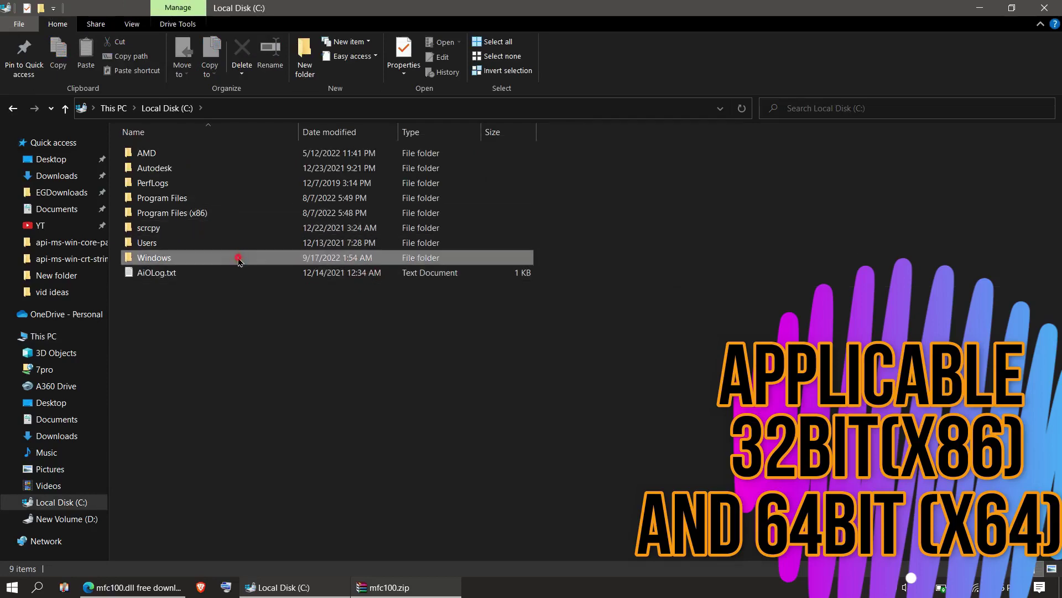
{"action": "double_click", "coordinate": [238, 260]}
{"action": "scroll", "coordinate": [333, 357], "scroll_direction": "down", "scroll_amount": 6}
{"action": "scroll", "coordinate": [337, 369], "scroll_direction": "down", "scroll_amount": 6}
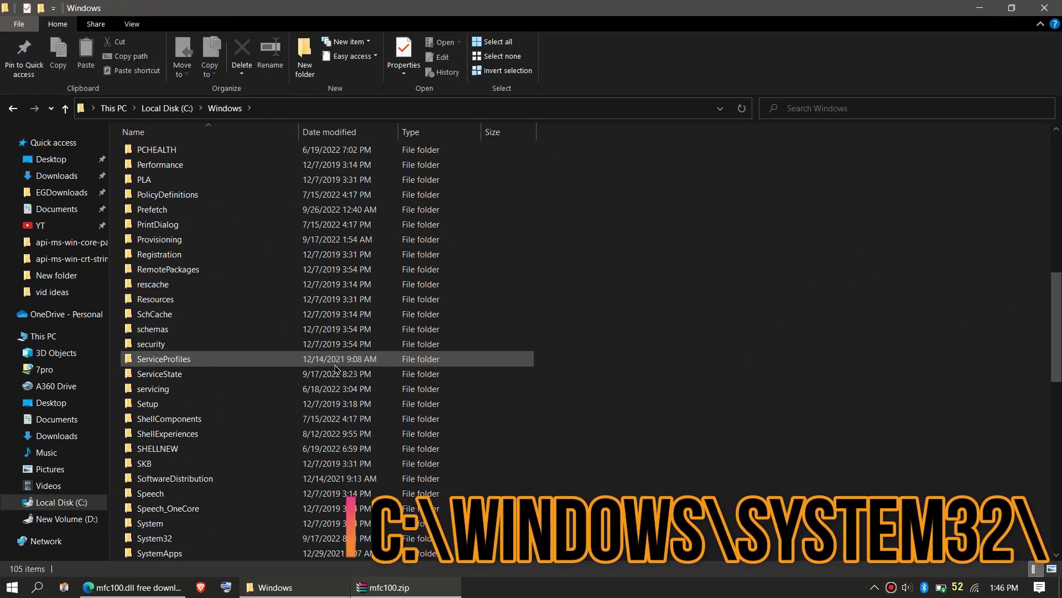
{"action": "scroll", "coordinate": [336, 369], "scroll_direction": "down", "scroll_amount": 4}
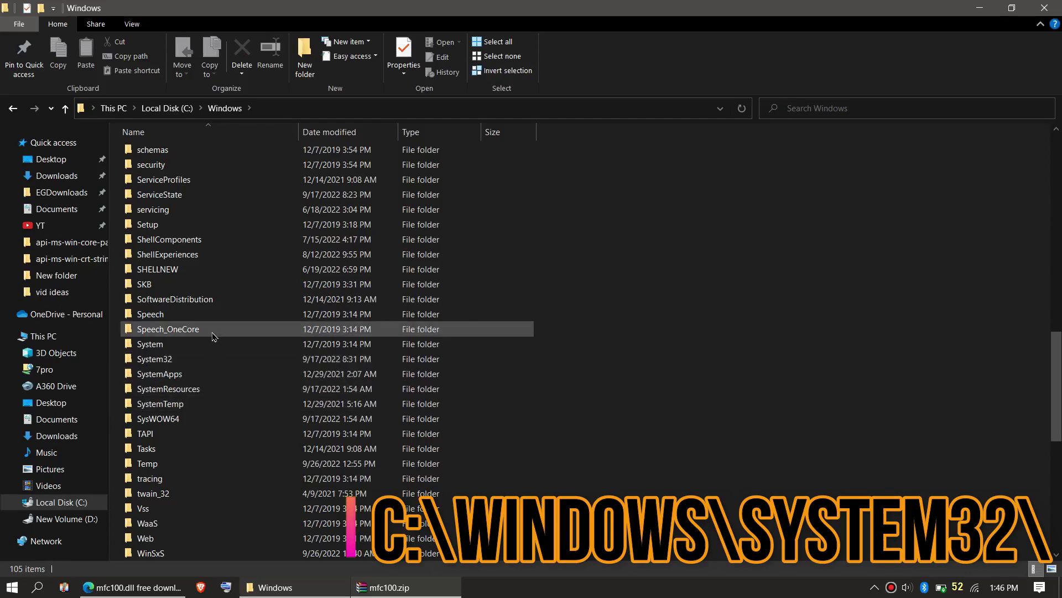
{"action": "double_click", "coordinate": [208, 361]}
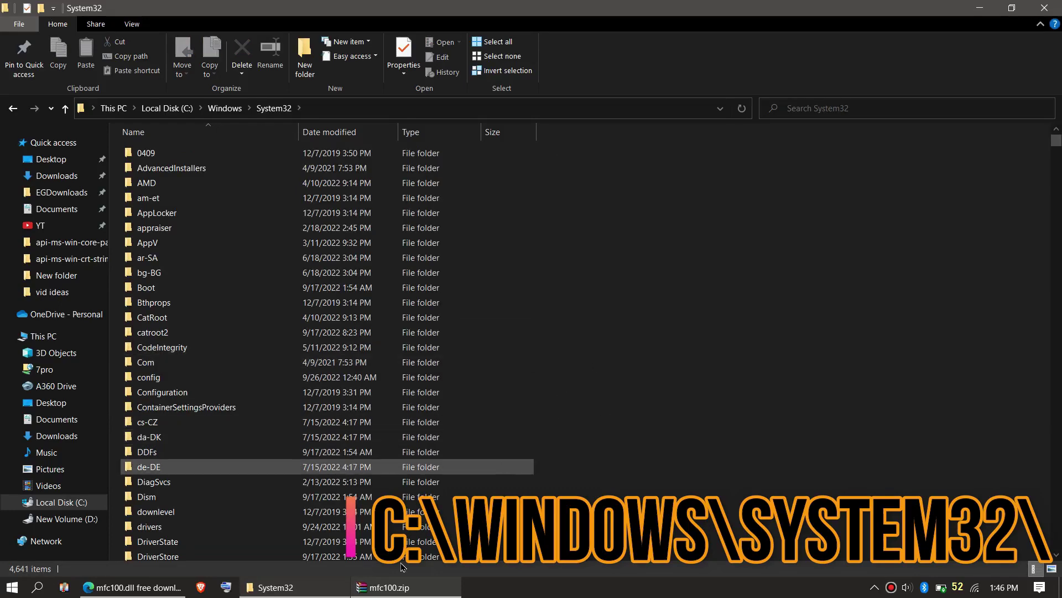
{"action": "left_click", "coordinate": [387, 588]}
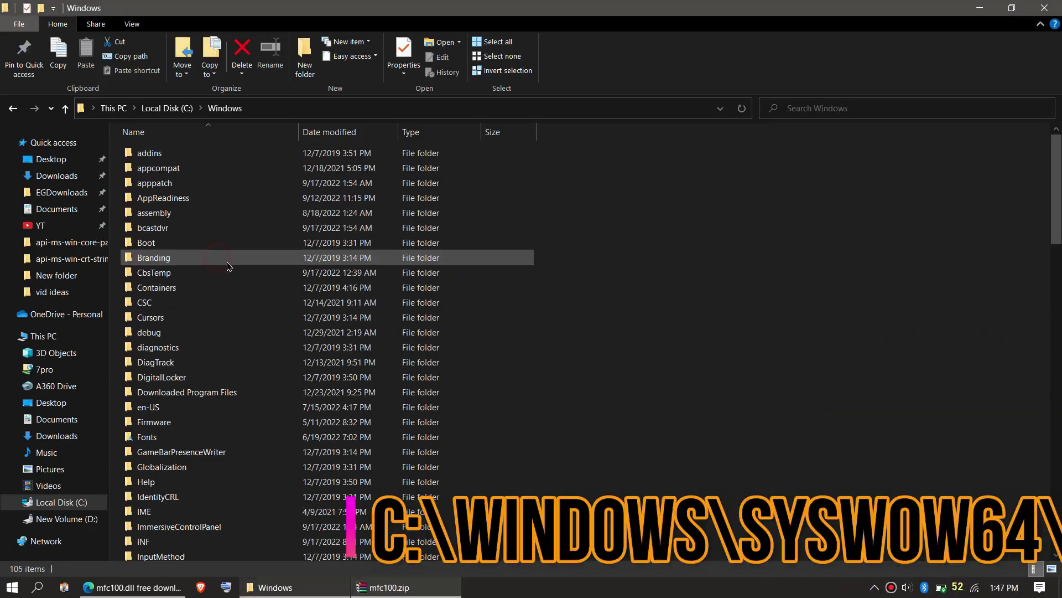
{"action": "scroll", "coordinate": [282, 298], "scroll_direction": "down", "scroll_amount": 6}
{"action": "scroll", "coordinate": [264, 344], "scroll_direction": "down", "scroll_amount": 5}
{"action": "scroll", "coordinate": [262, 344], "scroll_direction": "down", "scroll_amount": 8}
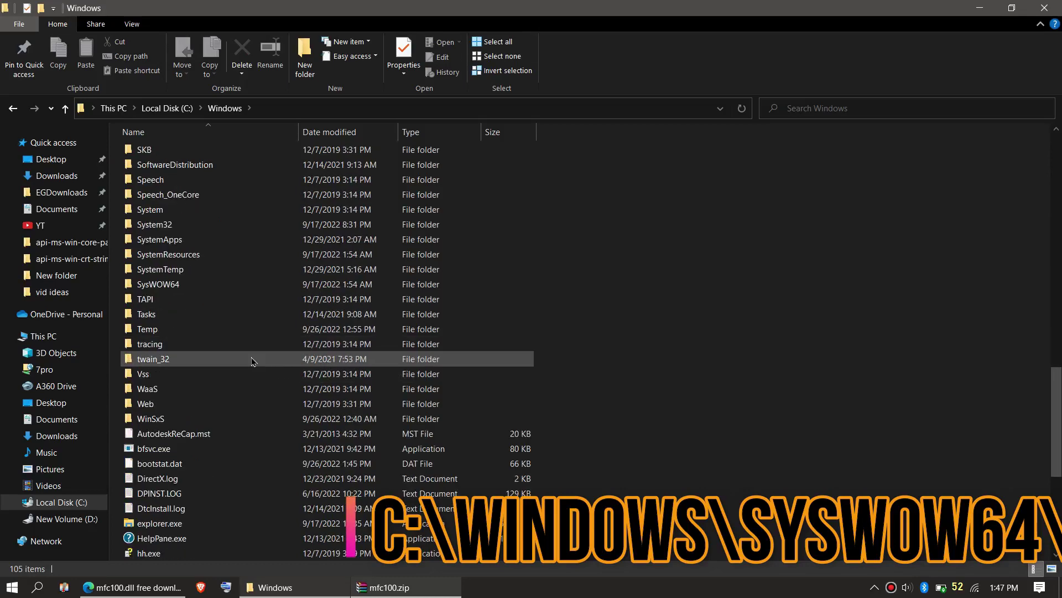
Drag mfc100.dll from mfc100.zip into the C:\Windows\SysWOW64 folder
{"action": "double_click", "coordinate": [197, 286]}
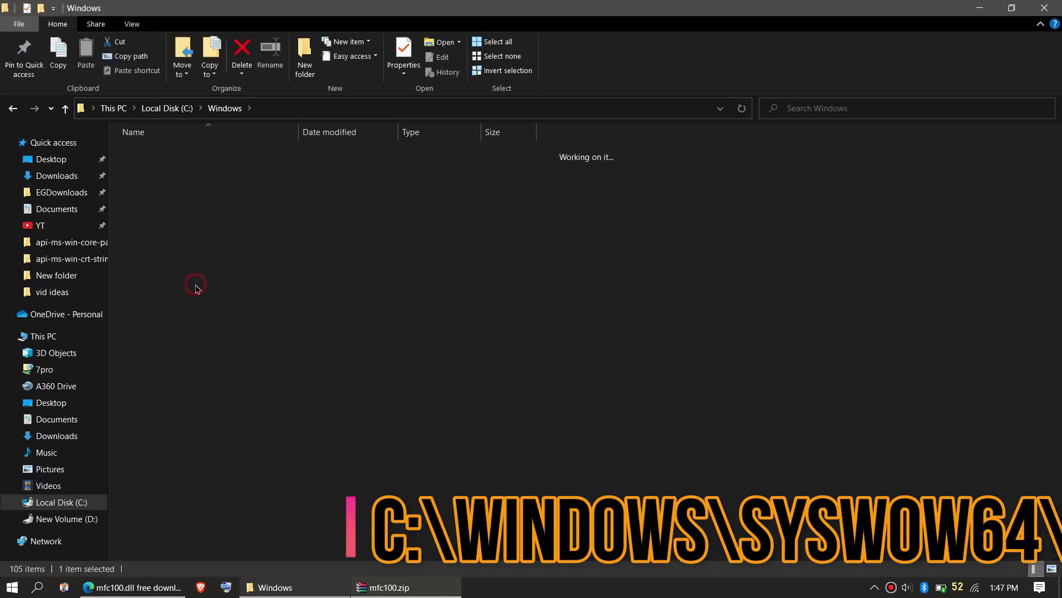
{"action": "left_click", "coordinate": [418, 595]}
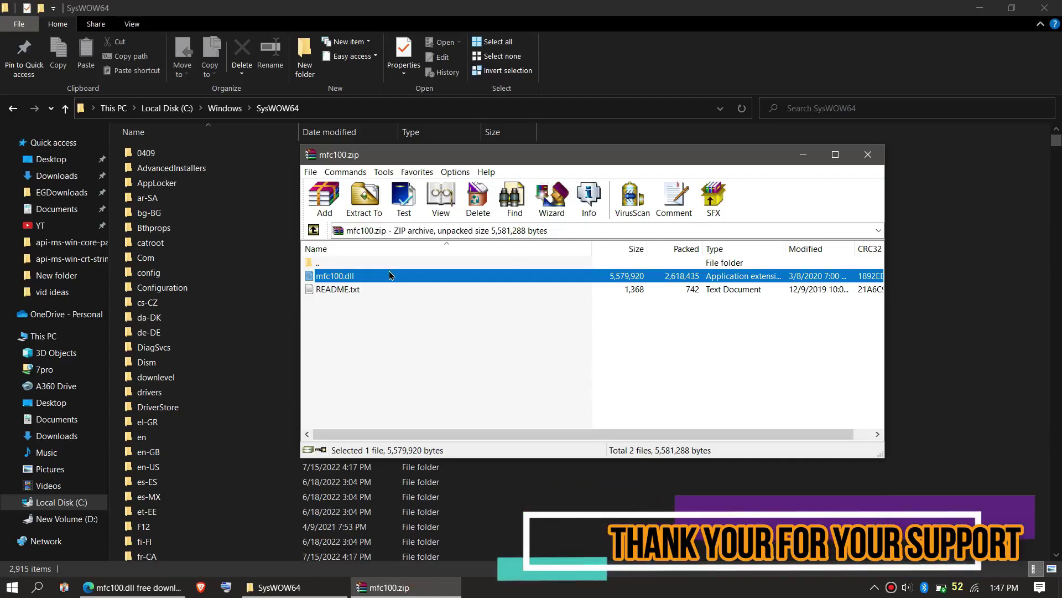
{"action": "left_click_drag", "start_coordinate": [390, 275], "coordinate": [770, 307]}
{"action": "left_click_drag", "start_coordinate": [964, 309], "coordinate": [963, 310]}
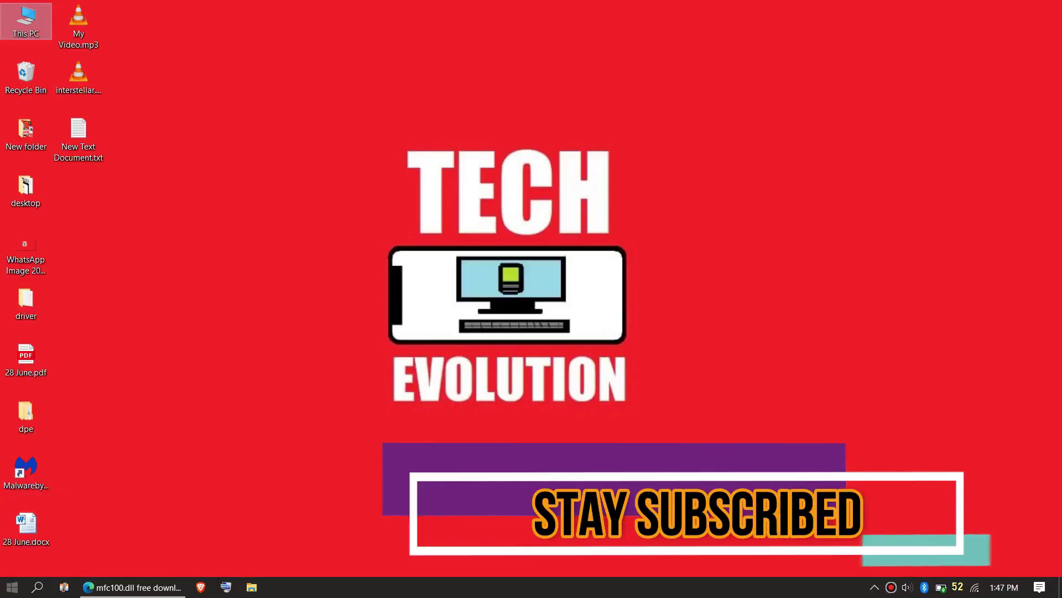
Open the Start Menu with the Windows key to reach the power options
{"action": "key", "text": "super"}
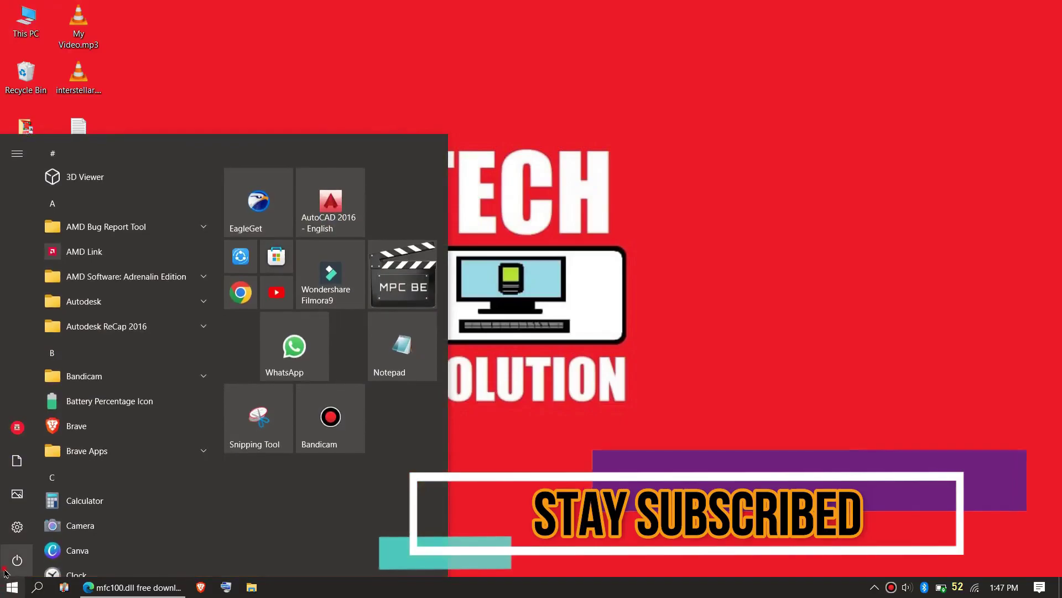